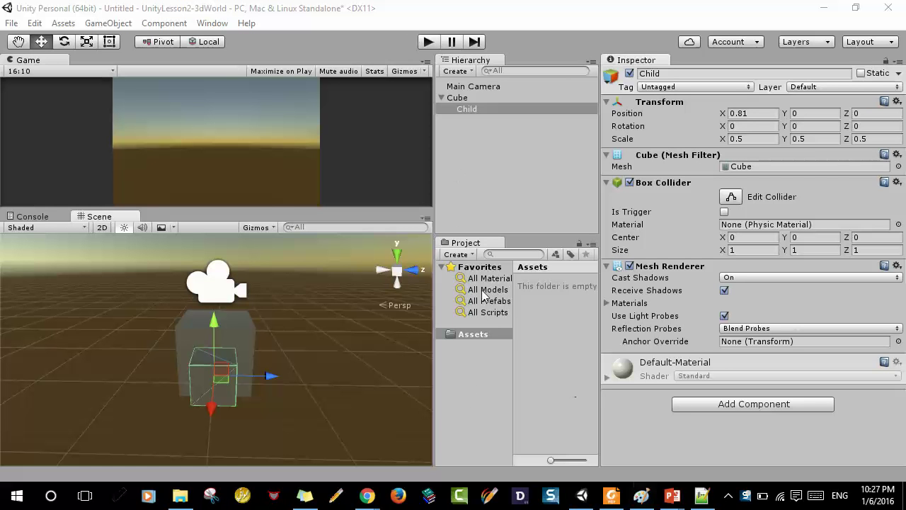
- Enlarge the Game view, select the parent Cube, and orbit the Scene view with the Rotate tool
left_click_drag(285, 209, 284, 247)
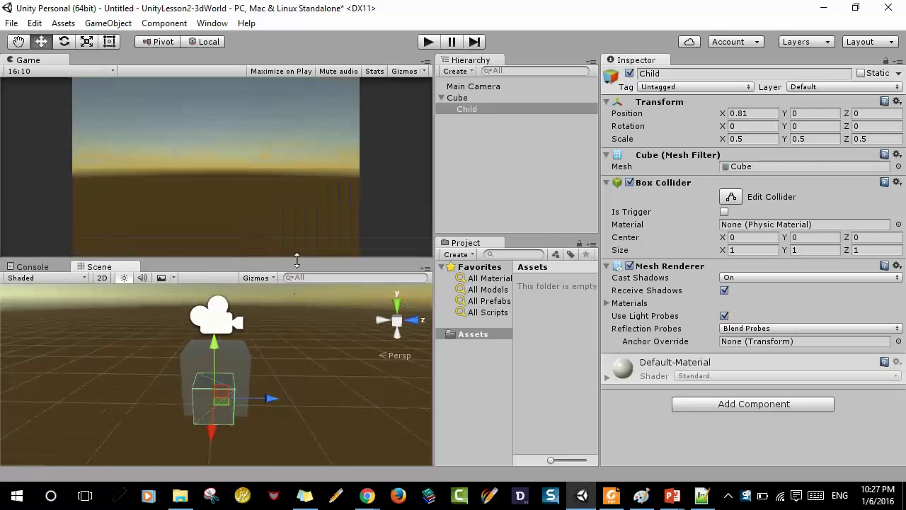
left_click(458, 98)
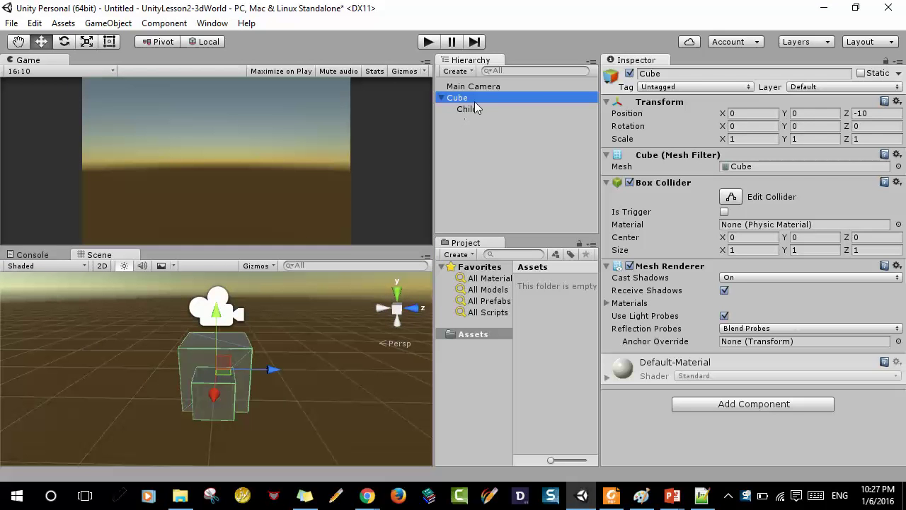
left_click(464, 99)
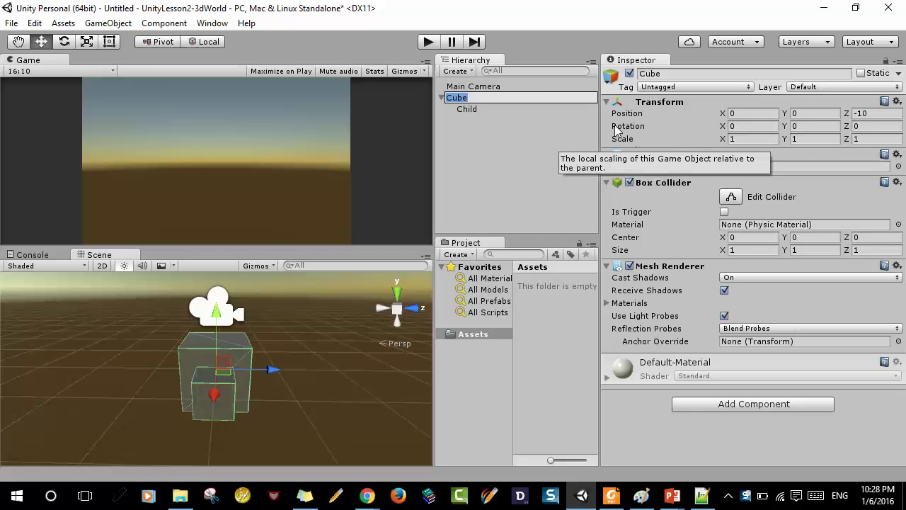
left_click(462, 102)
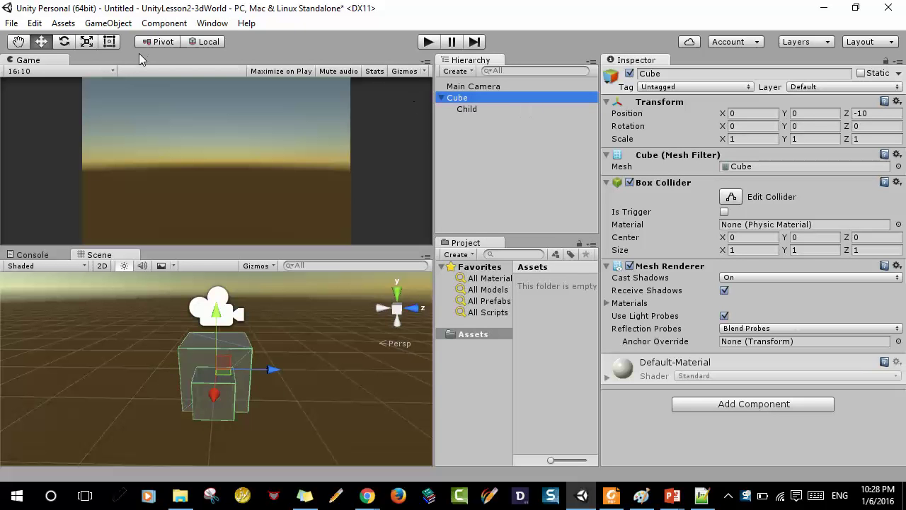
left_click(68, 43)
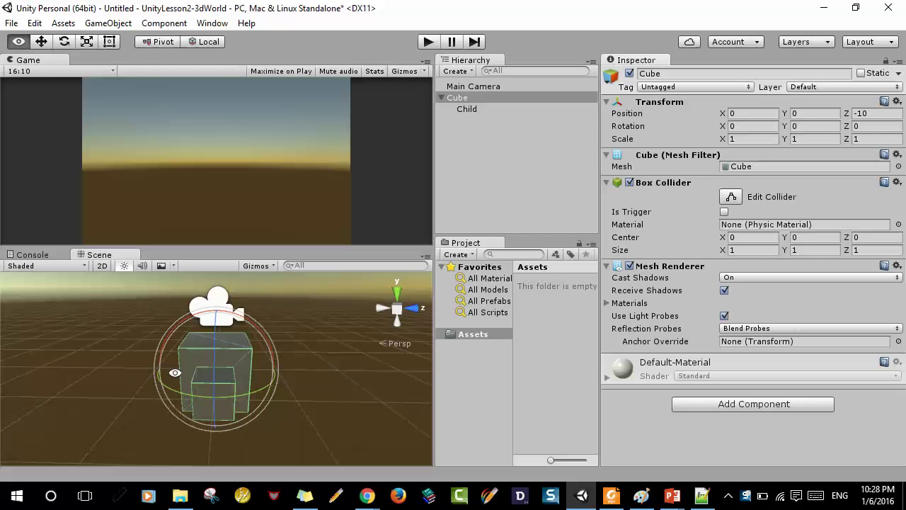
left_click_drag(176, 373, 356, 377, "alt")
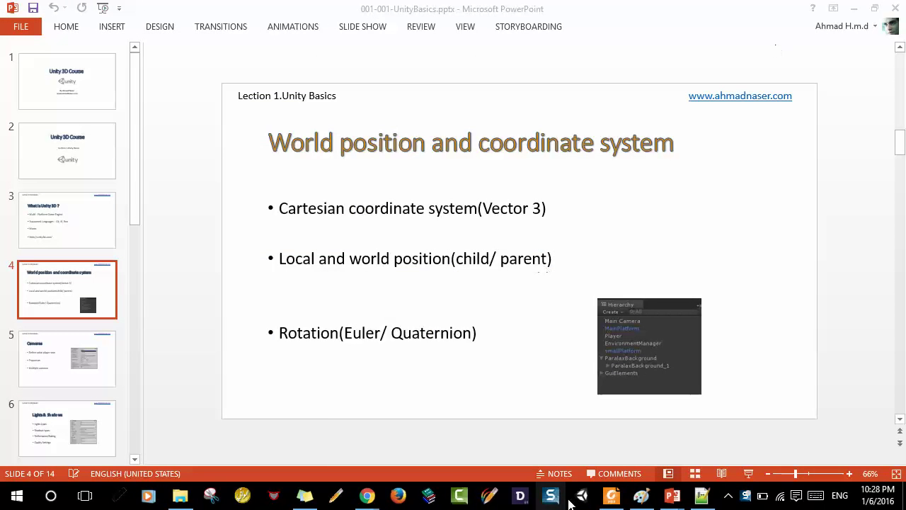
- Relaunch Unity as administrator and reopen the UnityLesson2-3dWorld project
right_click(580, 494)
right_click(536, 446)
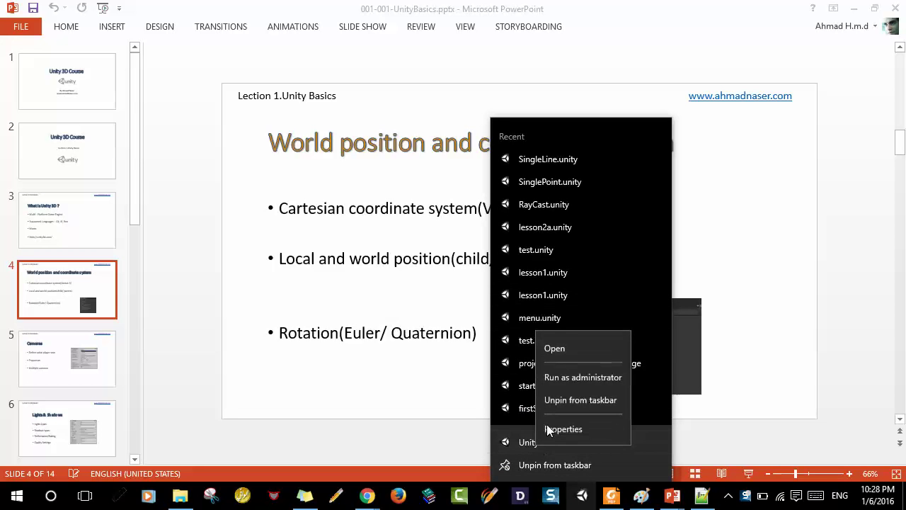
left_click(576, 377)
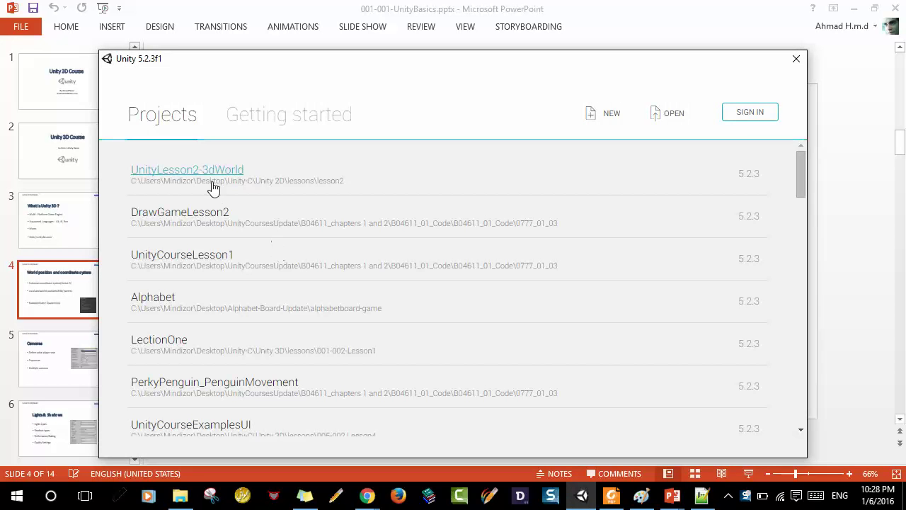
left_click(214, 185)
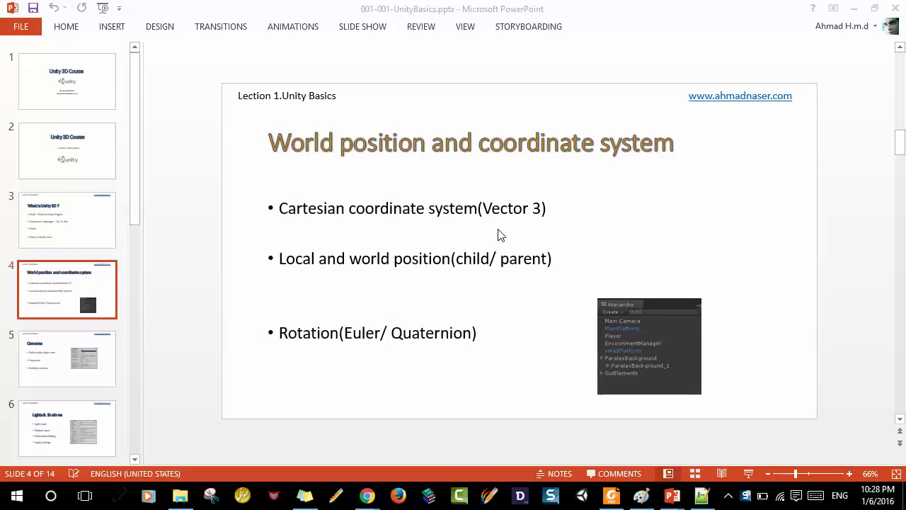
left_click(592, 490)
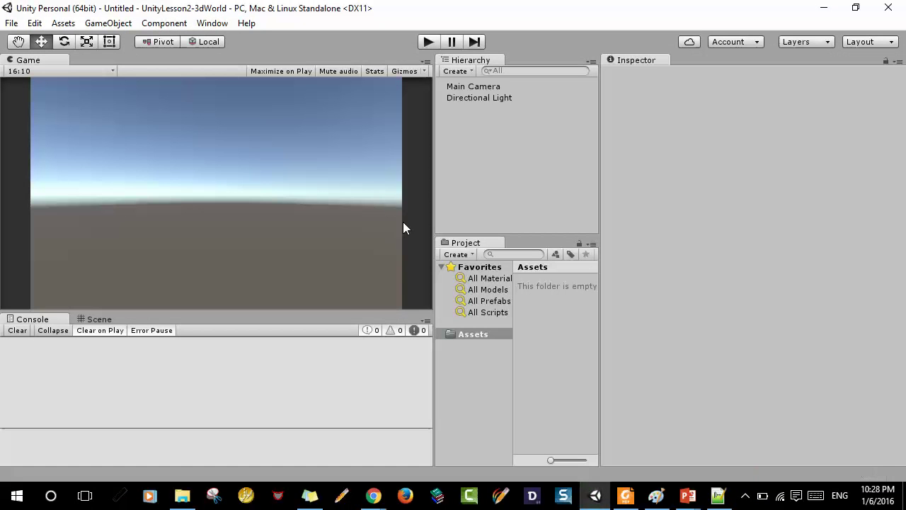
- Delete the Directional Light and the Main Camera from the scene
left_click(470, 96)
left_click(477, 114)
left_click(473, 95)
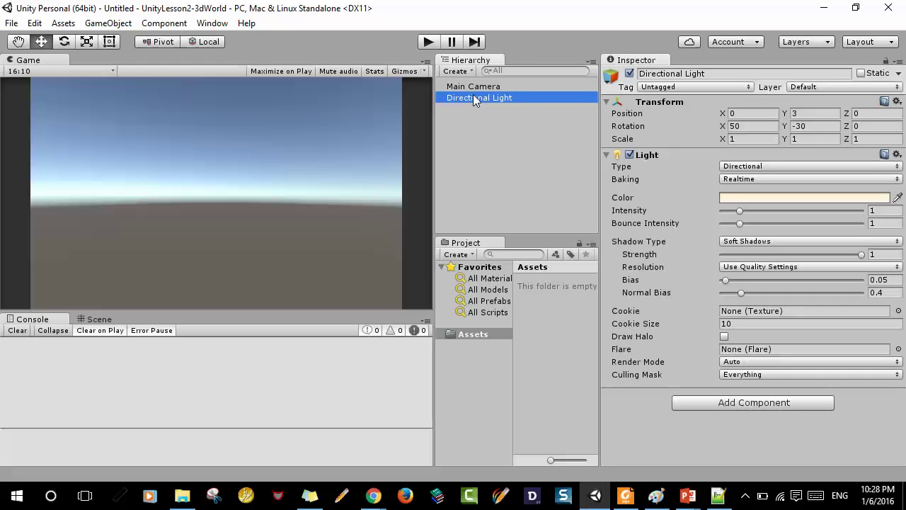
key("Delete")
left_click(470, 86)
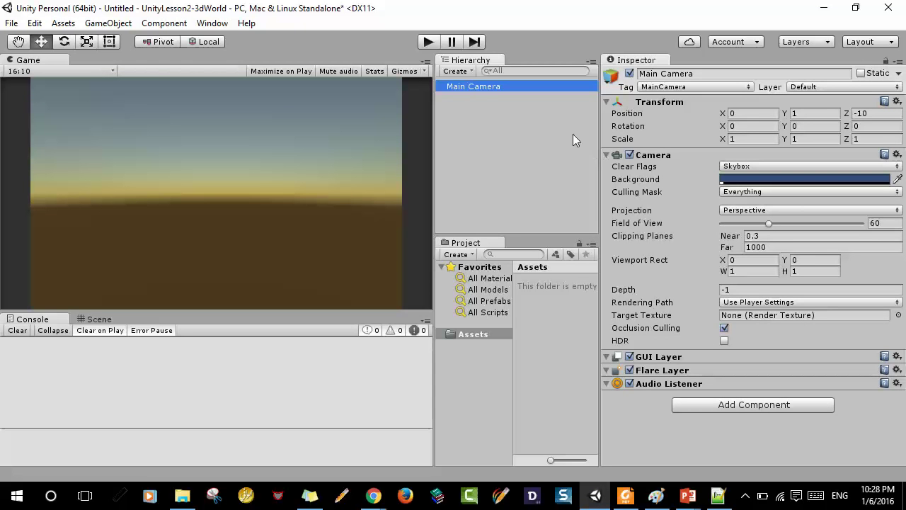
left_click(476, 83)
key("BackSpace")
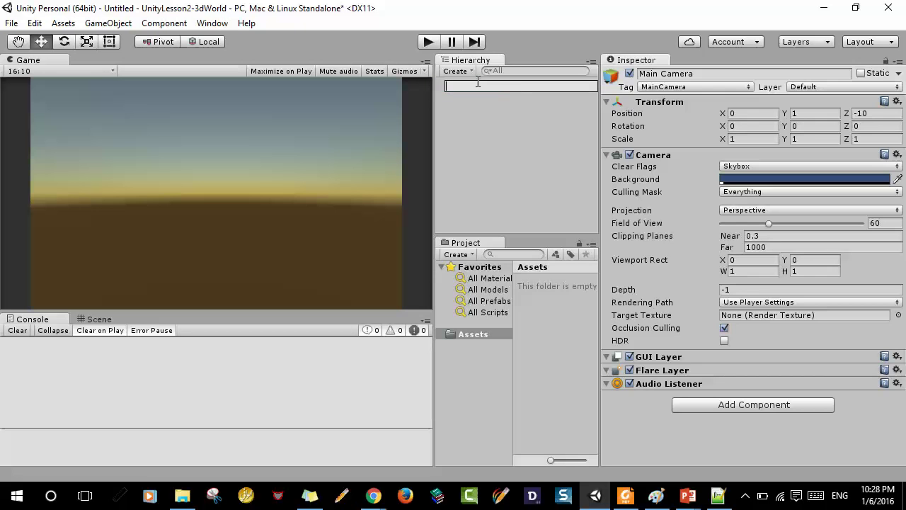
key("Escape")
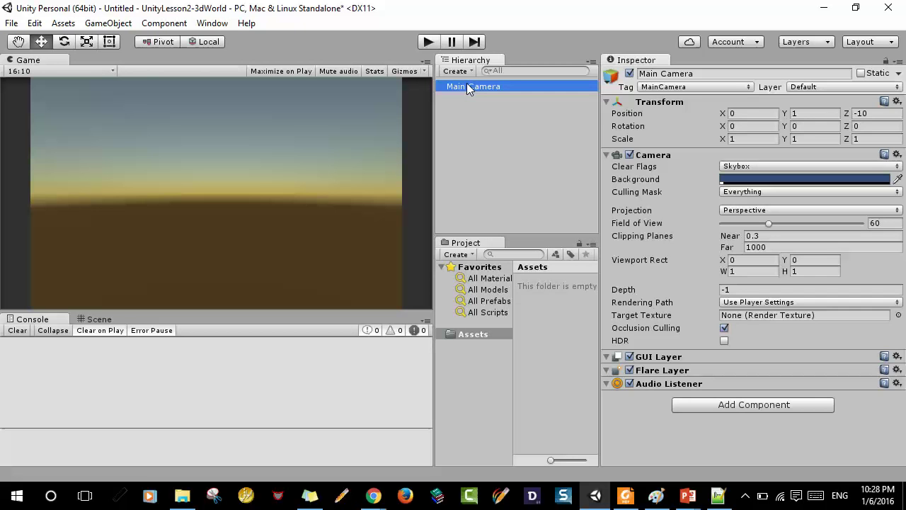
key("Delete")
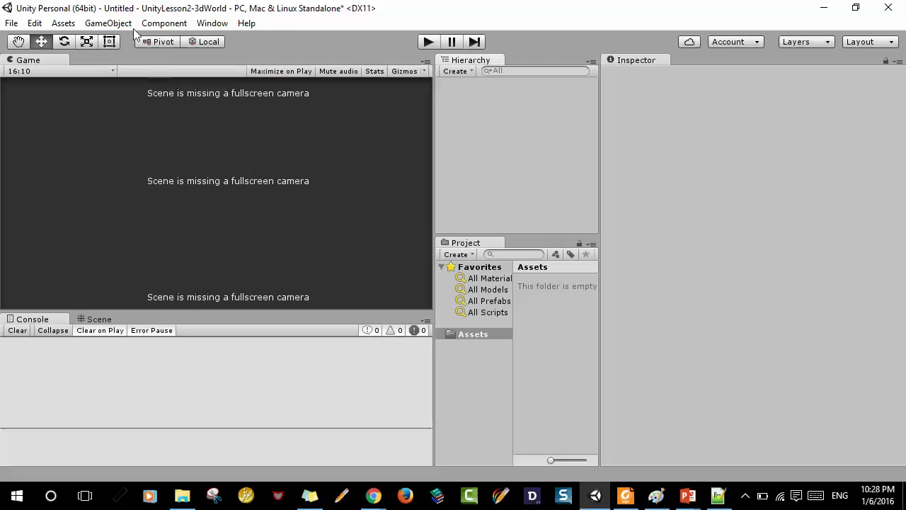
- Add a new Camera and a 3D Cube to the scene
left_click(108, 24)
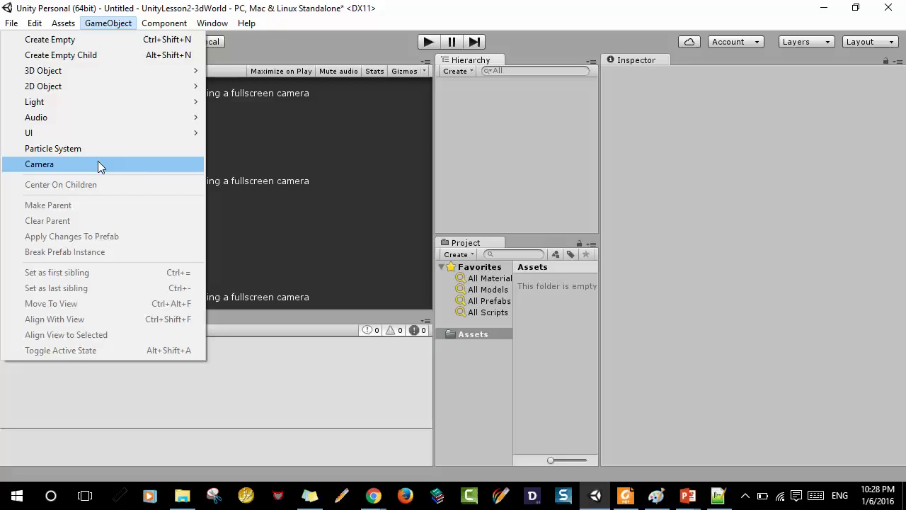
left_click(98, 161)
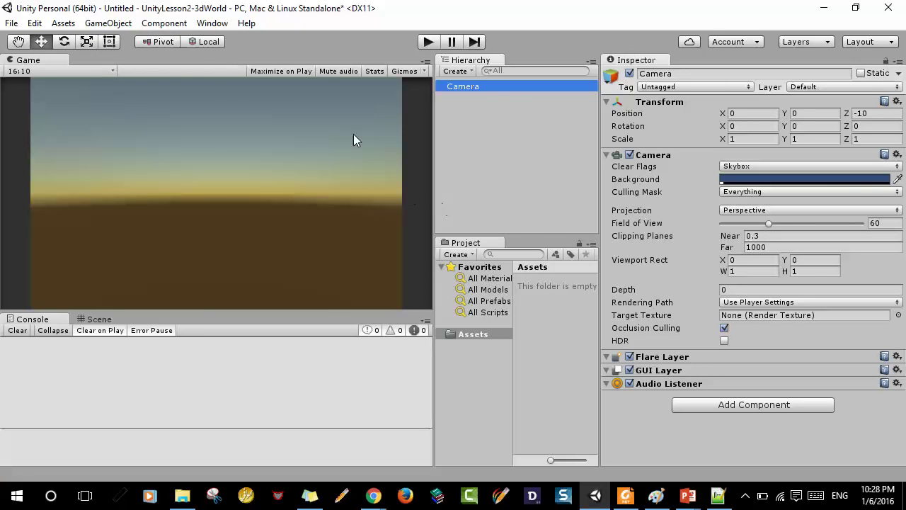
left_click(107, 22)
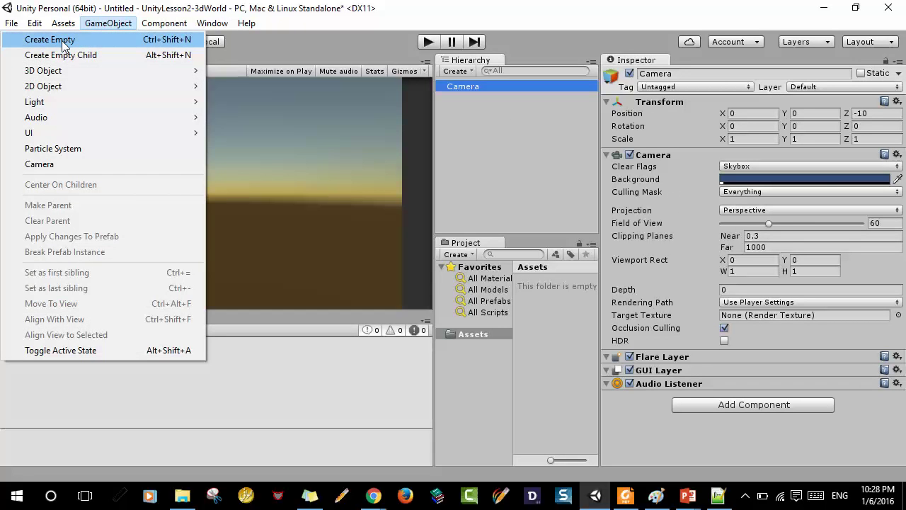
mouse_move(177, 73)
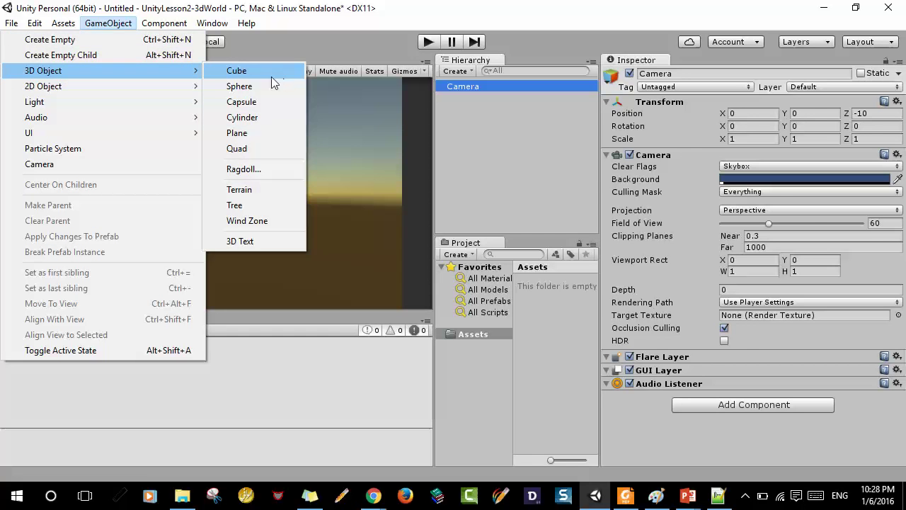
left_click(269, 74)
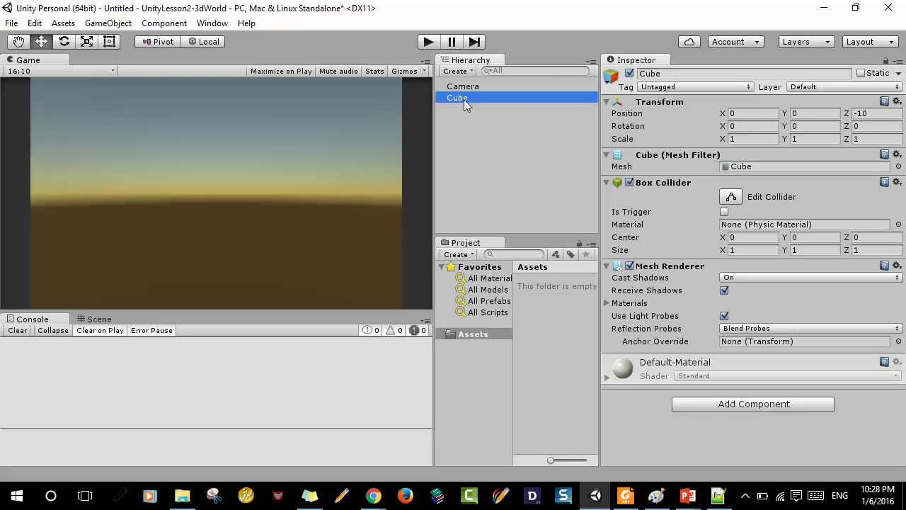
- Add a second cube, Cube (1), and nest it under Cube in the Hierarchy
right_click(465, 103)
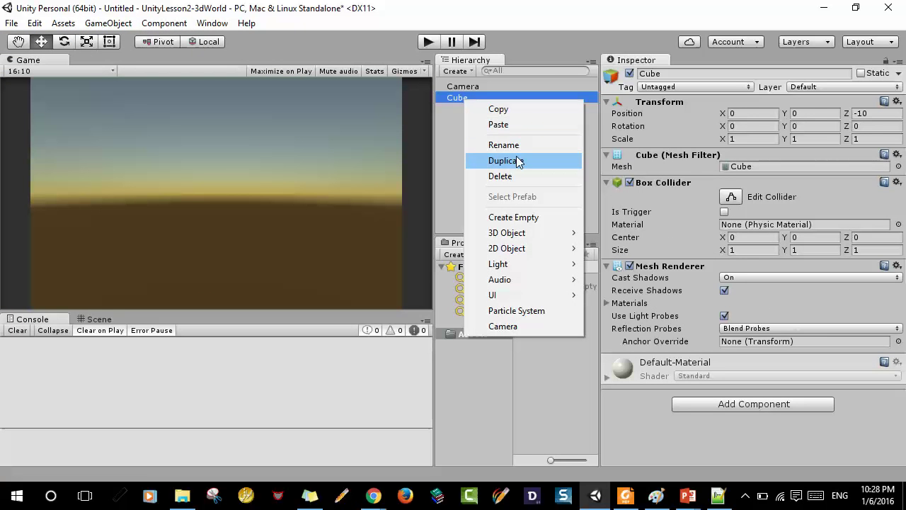
left_click(110, 24)
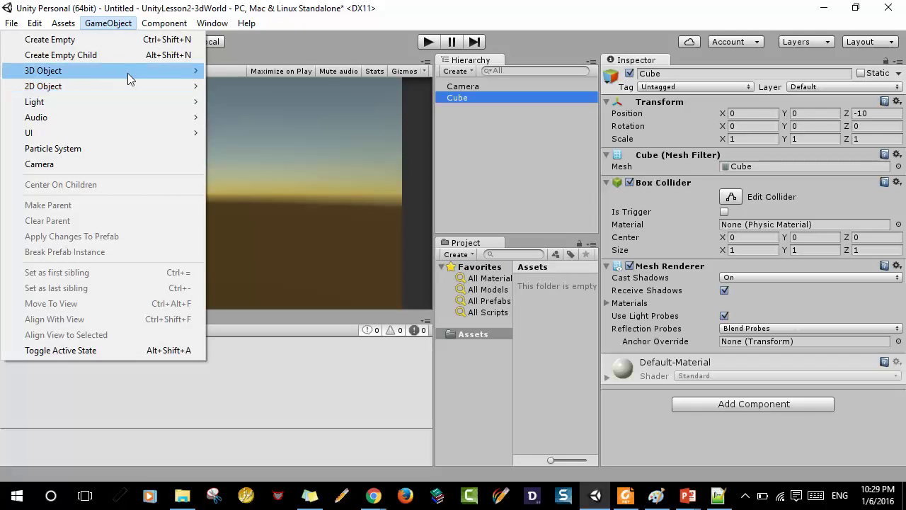
mouse_move(134, 73)
left_click(269, 70)
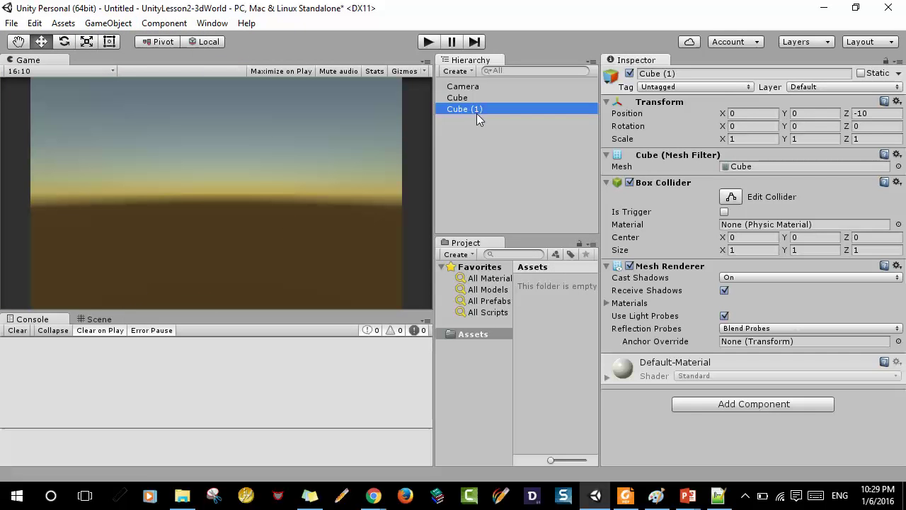
left_click_drag(473, 111, 466, 100)
left_click(466, 100)
left_click(11, 24)
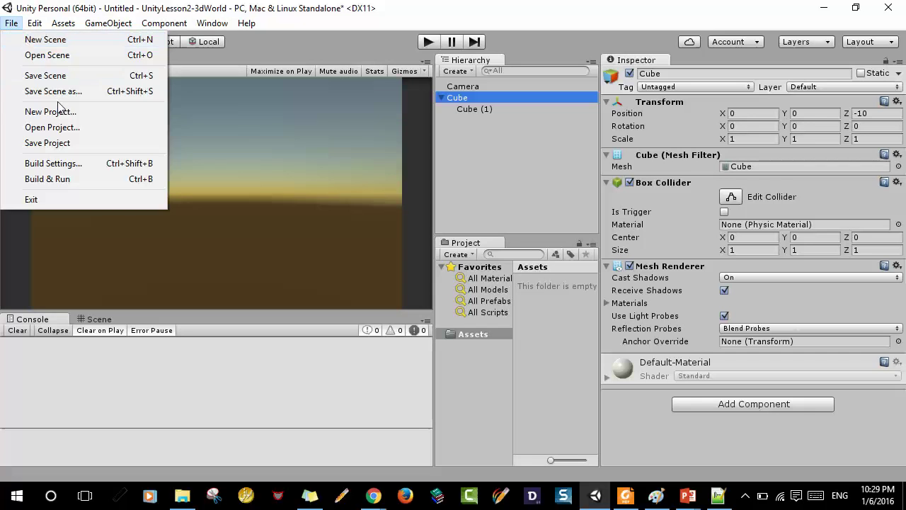
- Save the scene as part1-cordinates.unity in a new Assets/Scenes folder
left_click(45, 75)
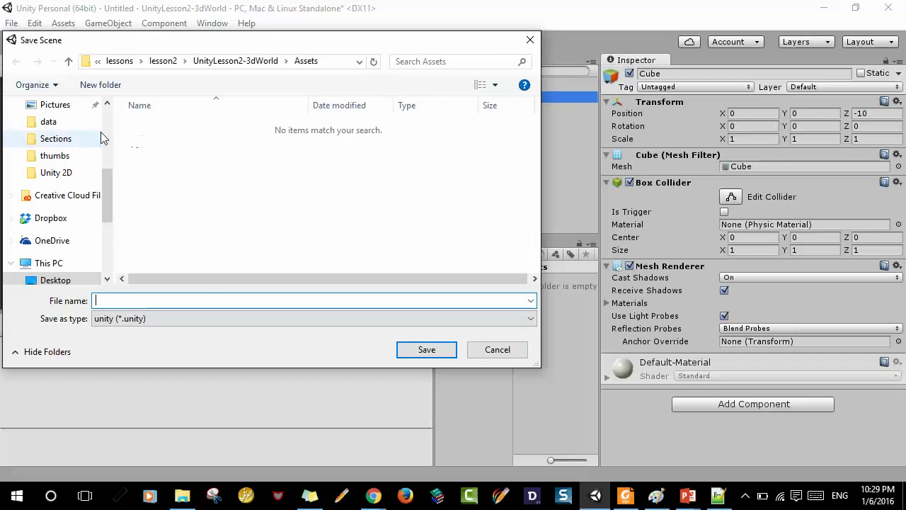
left_click(116, 86)
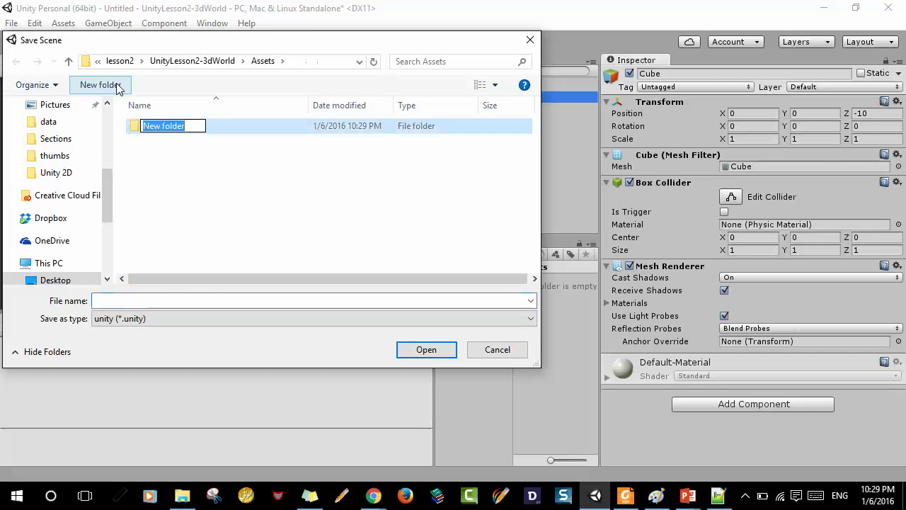
type("Scen")
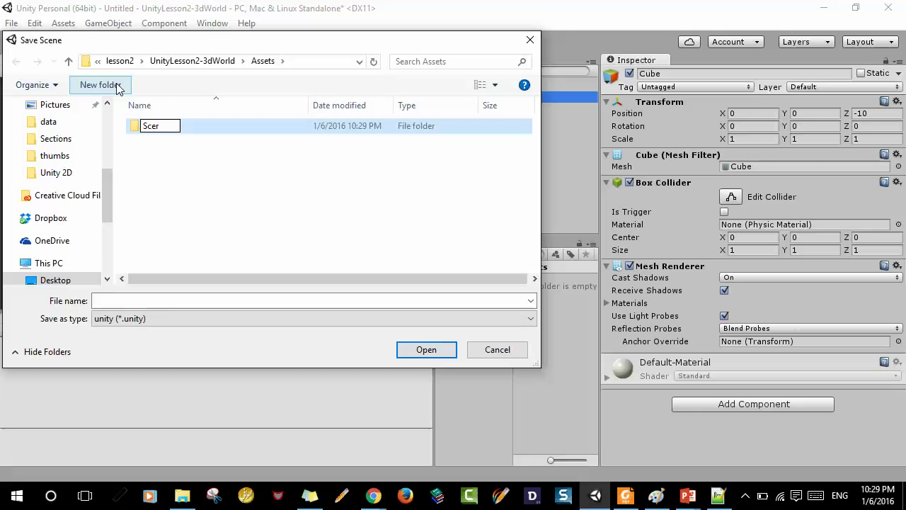
key("BackSpace")
type("nes")
key("Return")
key("Return")
left_click(124, 301)
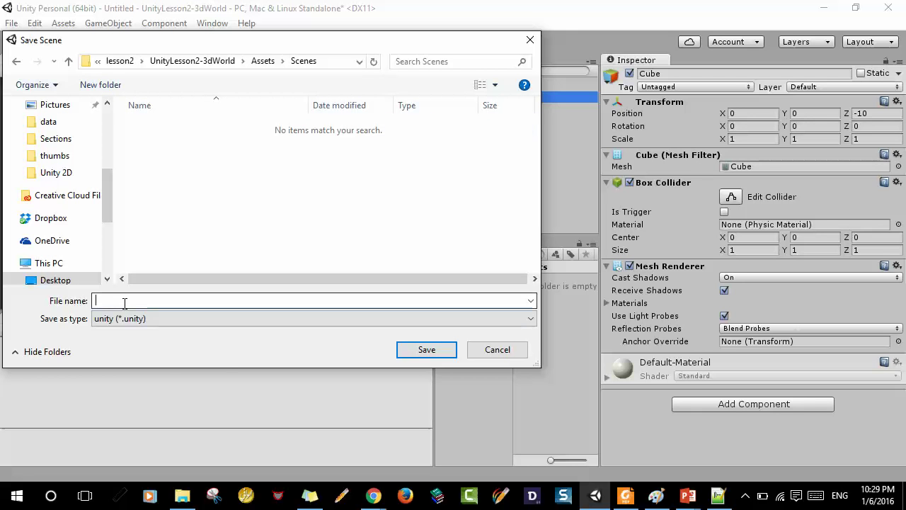
type("le")
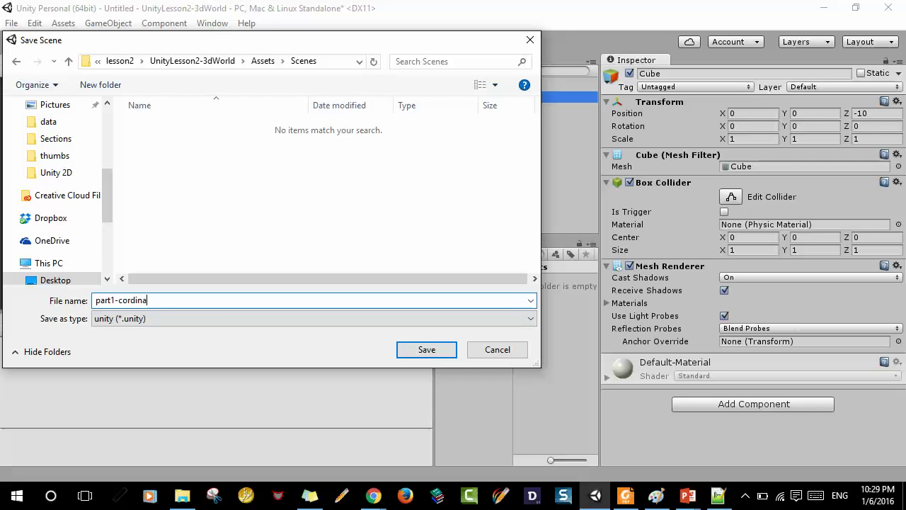
key("Return")
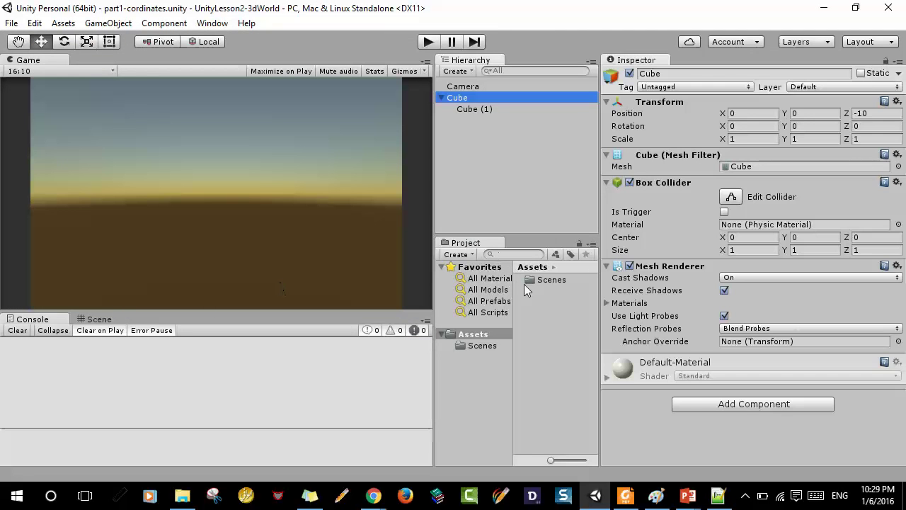
double_click(546, 284)
- Select the saved part1-cordinates scene and save the scene again
left_click(561, 283)
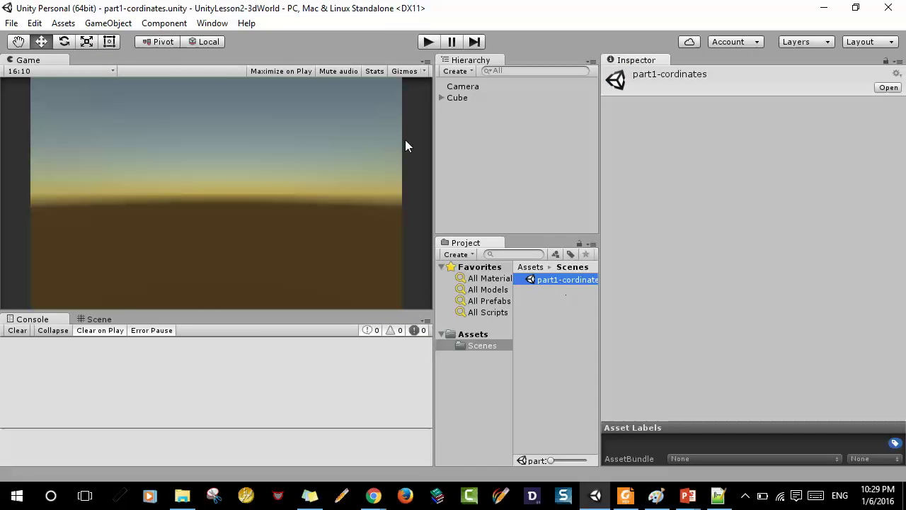
left_click(12, 23)
left_click(48, 74)
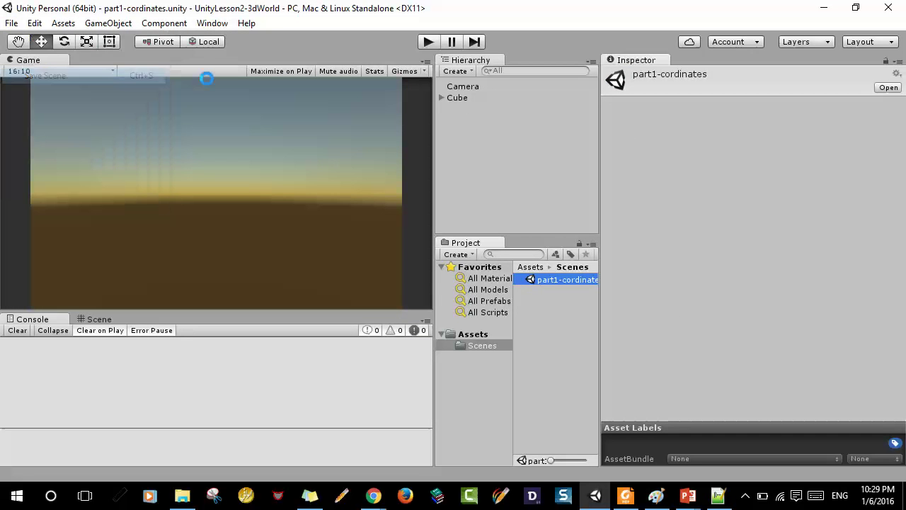
- Enlarge the Scene view, frame the parent Cube, and move Cube (1) to X 1.41
left_click(457, 97)
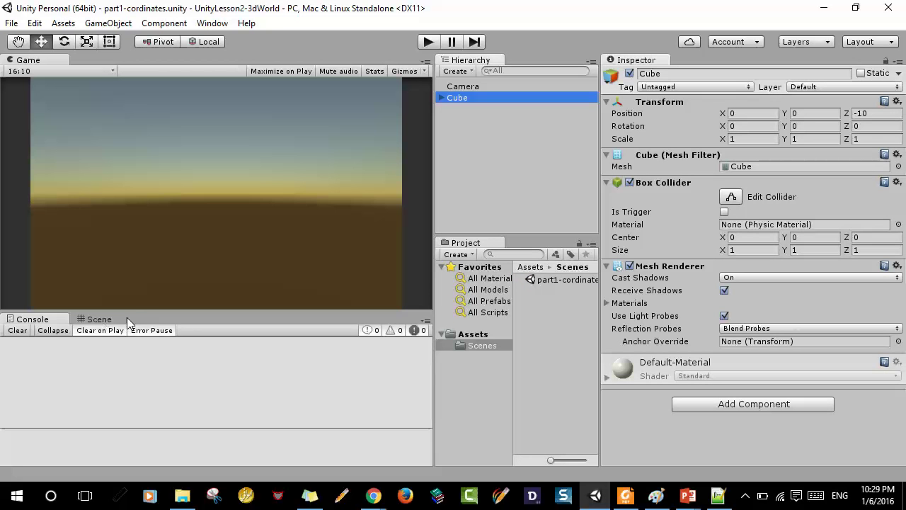
left_click(99, 318)
left_click_drag(150, 312, 166, 210)
double_click(457, 98)
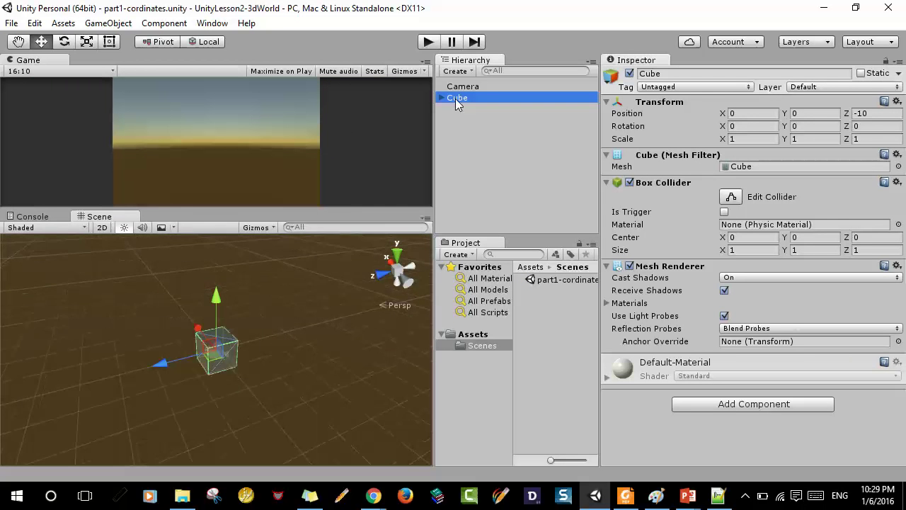
left_click(461, 111)
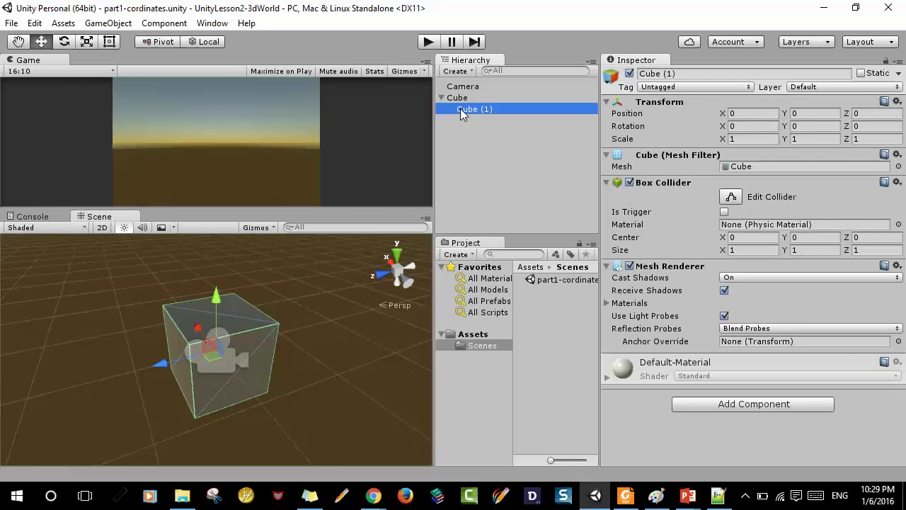
left_click_drag(723, 113, 783, 116)
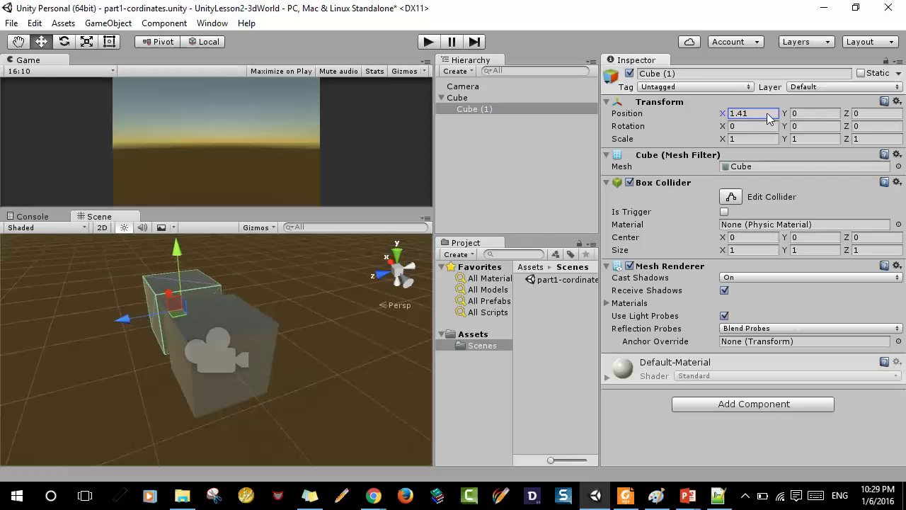
- Orbit the view and scale Cube (1) down to roughly half size
left_click_drag(125, 353, 125, 371, "alt")
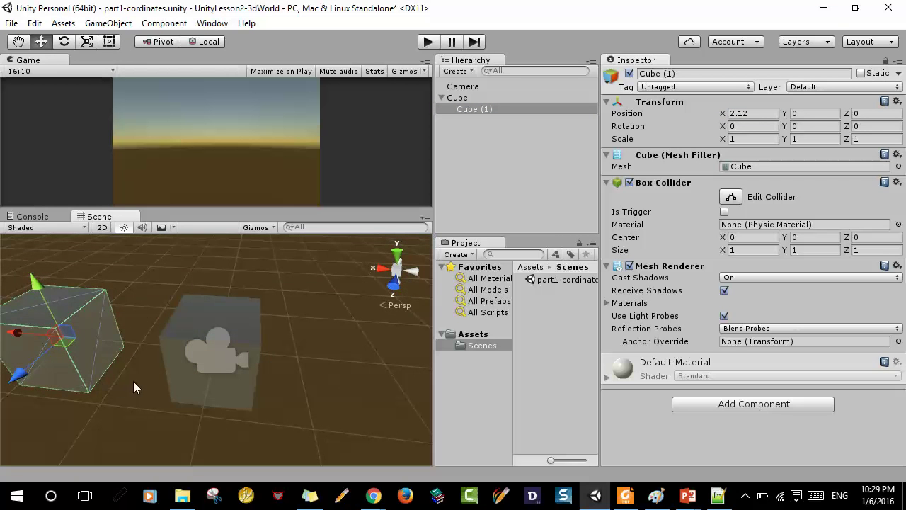
left_click_drag(133, 381, 126, 311, "alt")
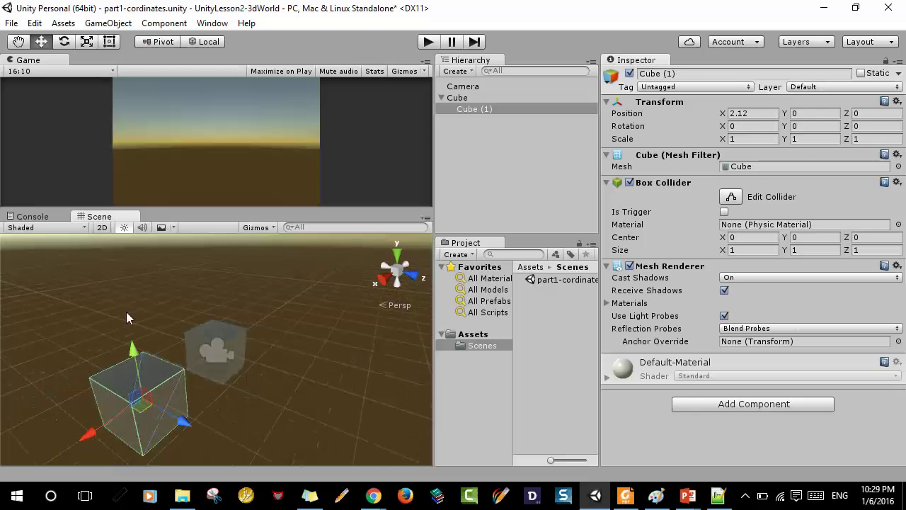
left_click(86, 41)
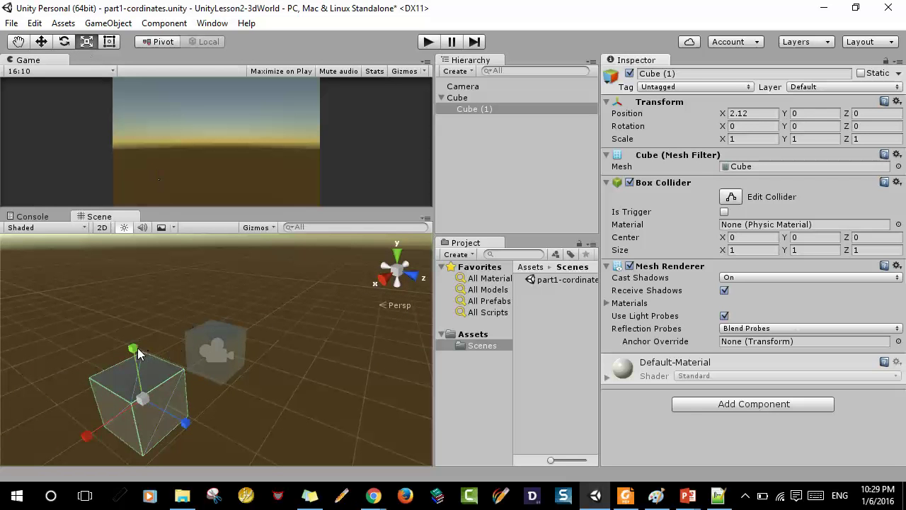
left_click_drag(134, 349, 137, 376)
mouse_move(85, 428)
left_mouse_down()
mouse_move(143, 434)
mouse_move(173, 414)
left_mouse_up()
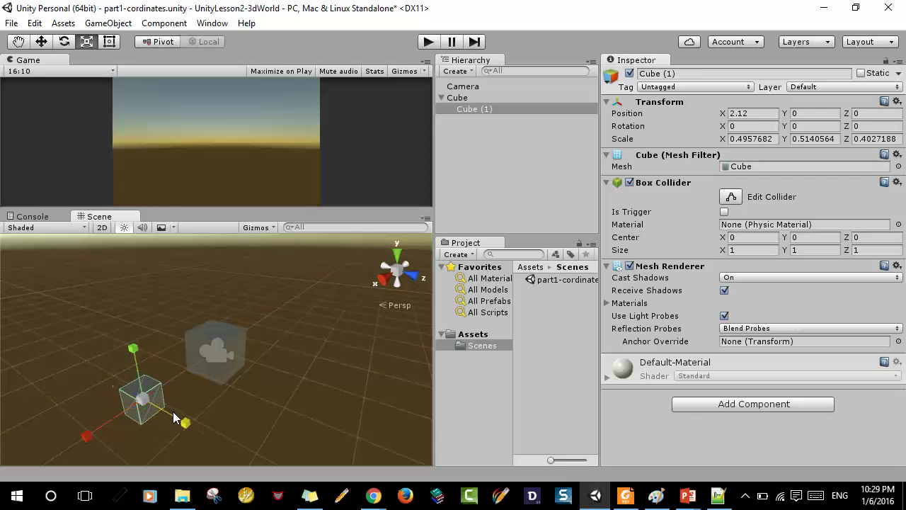
- Slide Cube (1) along X to 0.76, right beside its parent Cube
left_click(41, 41)
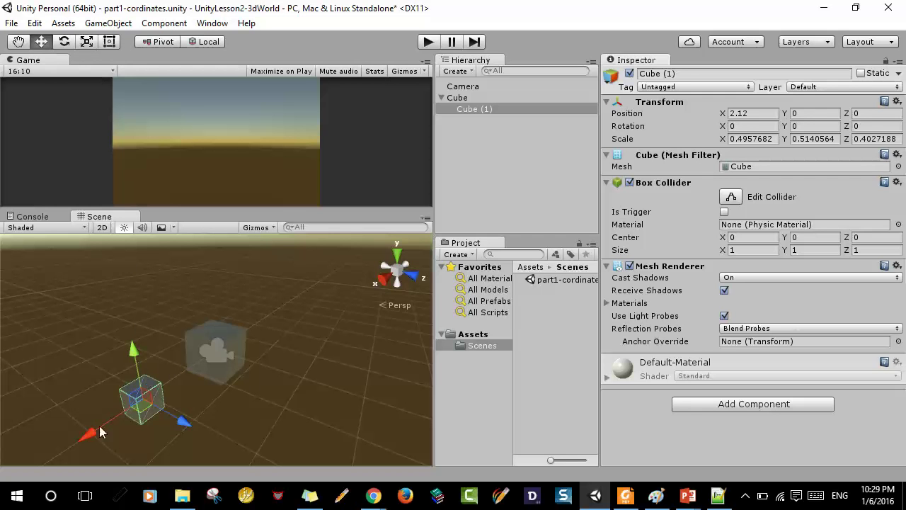
left_click_drag(120, 424, 132, 412)
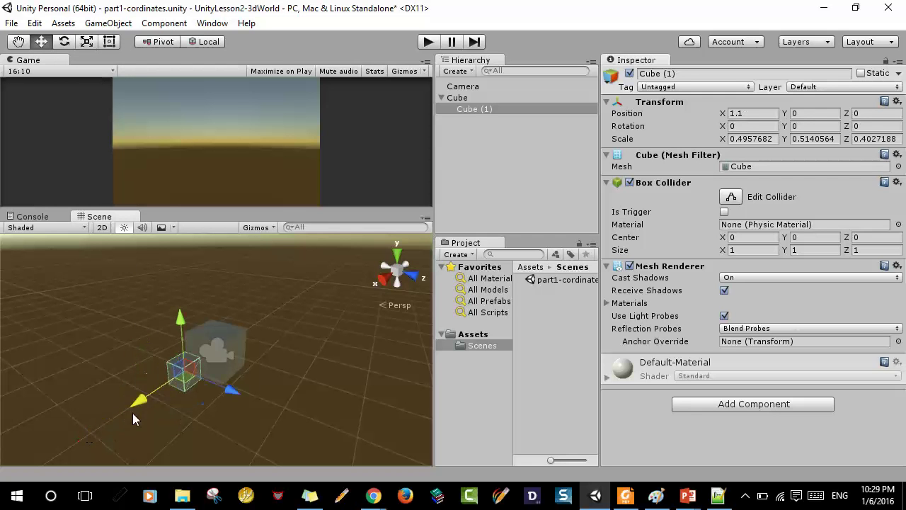
left_click(453, 99)
mouse_move(141, 379)
left_mouse_down("alt")
mouse_move(381, 378)
mouse_move(300, 378)
mouse_move(418, 389)
left_mouse_up("alt")
left_click(470, 117)
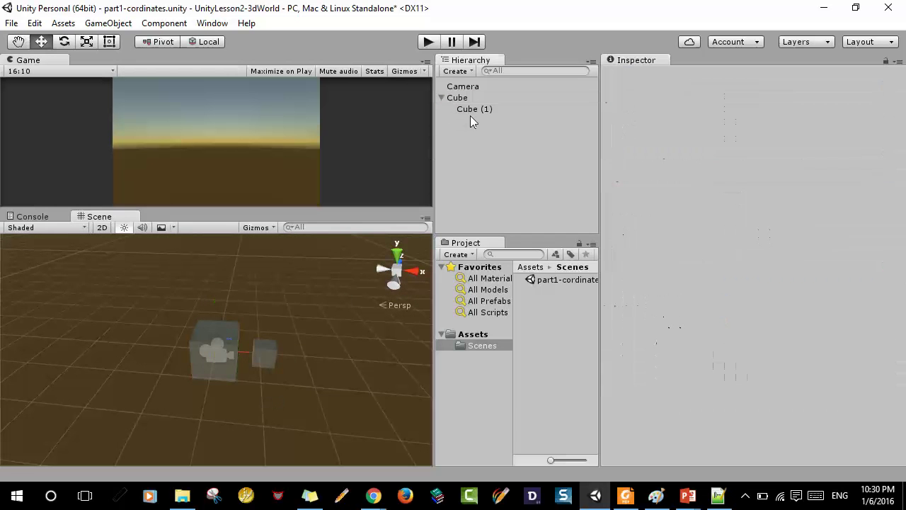
left_click(488, 109)
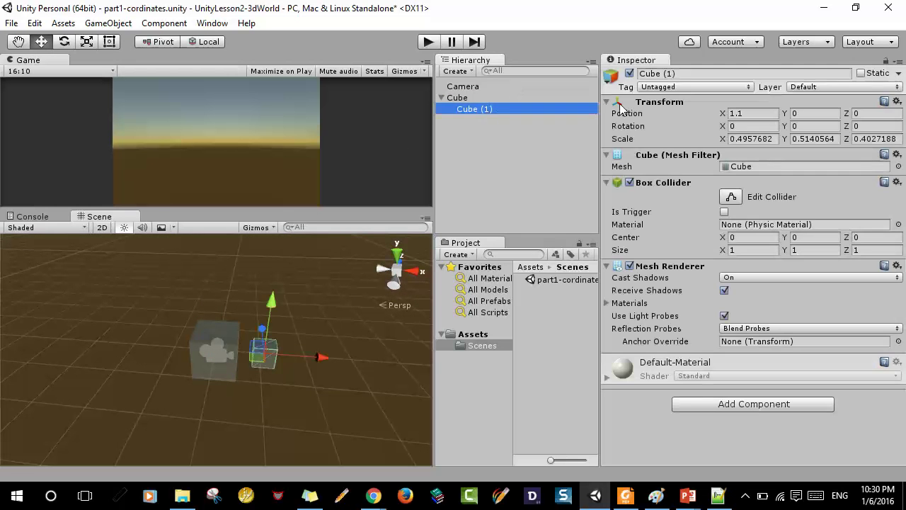
mouse_move(325, 366)
left_mouse_down()
mouse_move(38, 381)
mouse_move(149, 308)
left_mouse_up()
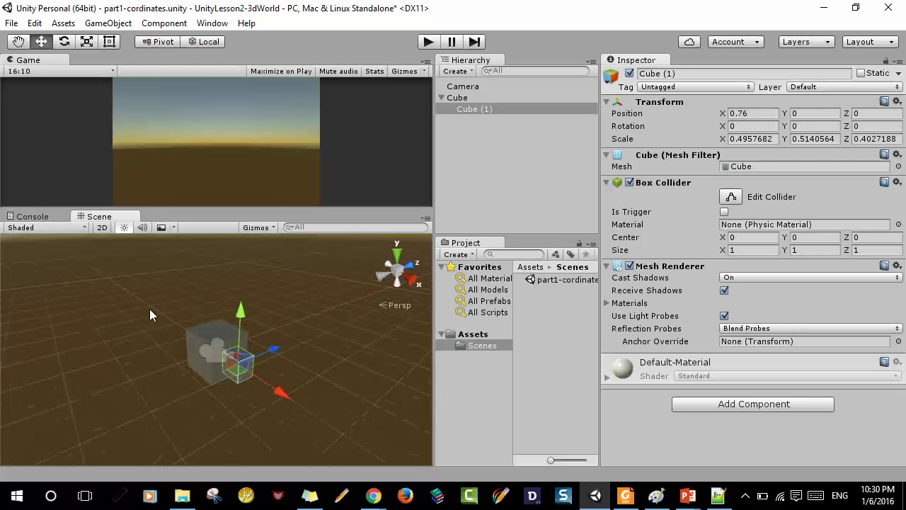
left_click(465, 100)
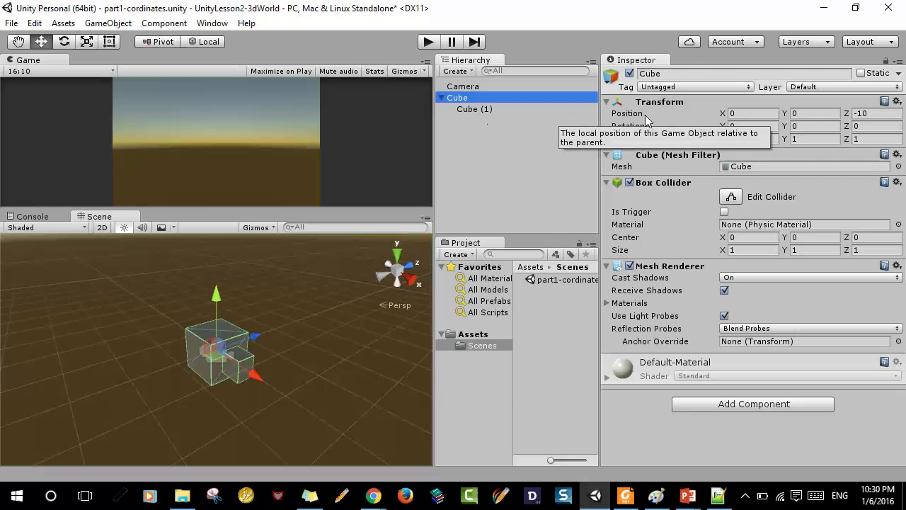
- Rotate the parent Cube to about X 23.8, Y 12.7, Z -13.9, then inspect Cube (1)'s transform
left_click(70, 43)
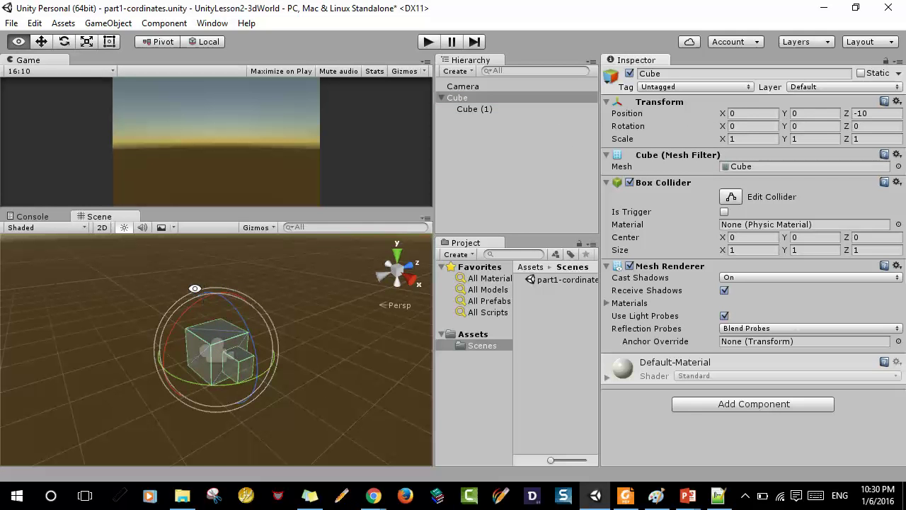
mouse_move(197, 290)
left_mouse_down()
mouse_move(290, 354)
mouse_move(281, 337)
left_mouse_up()
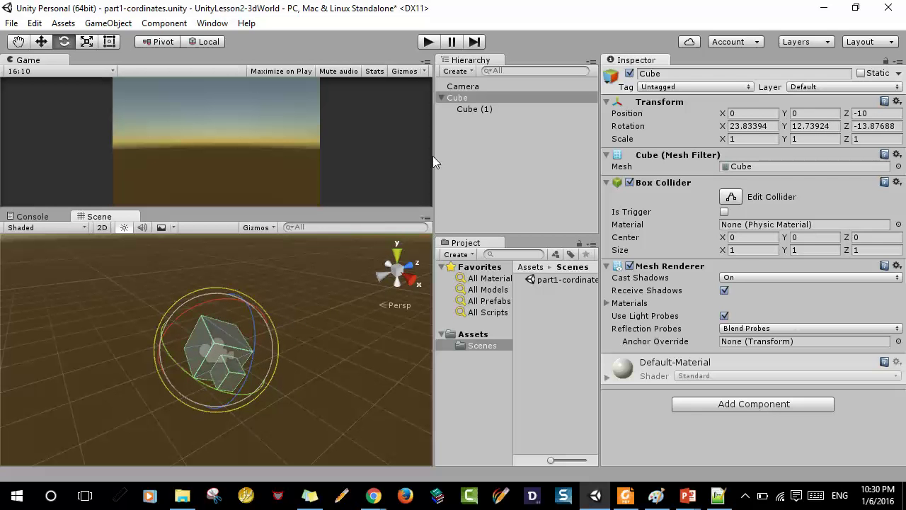
left_click(478, 111)
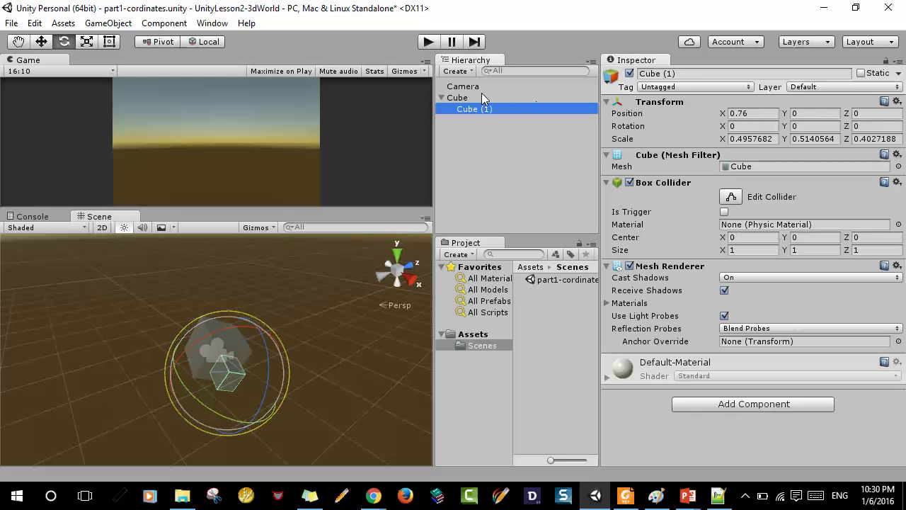
- Compare the Transform values of Cube and Cube (1) by alternating between them
left_click(469, 101)
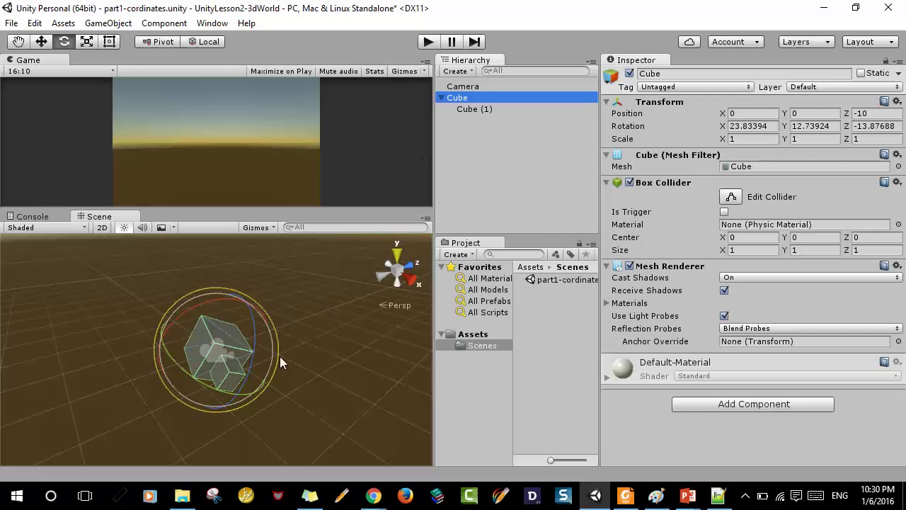
left_click(474, 108)
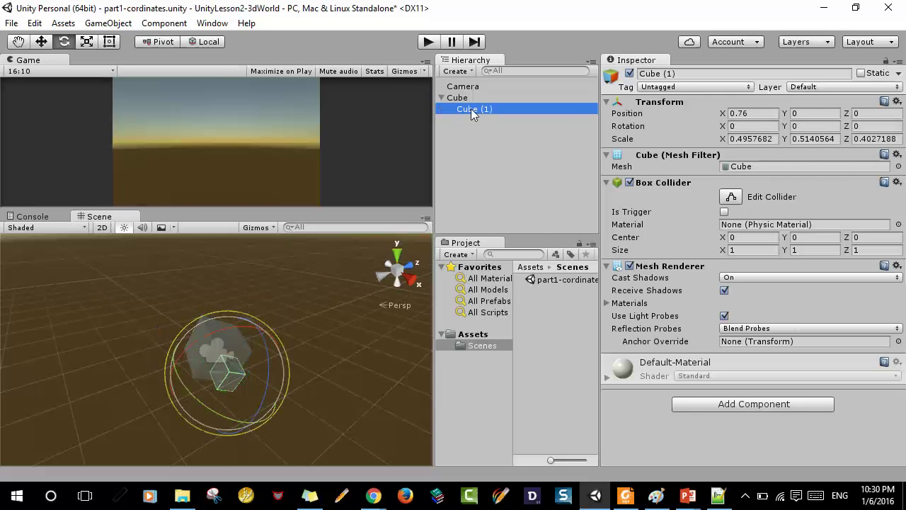
left_click(456, 96)
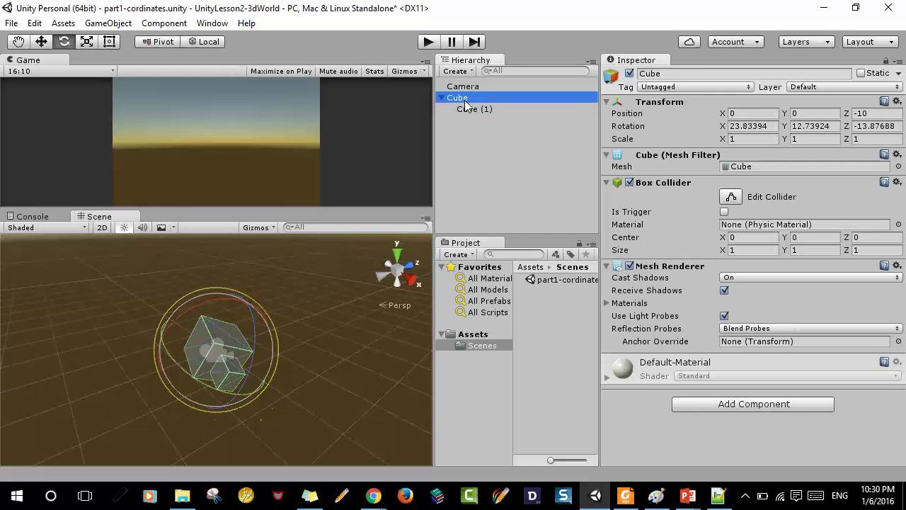
left_click(474, 109)
left_click(461, 100)
left_click(477, 106)
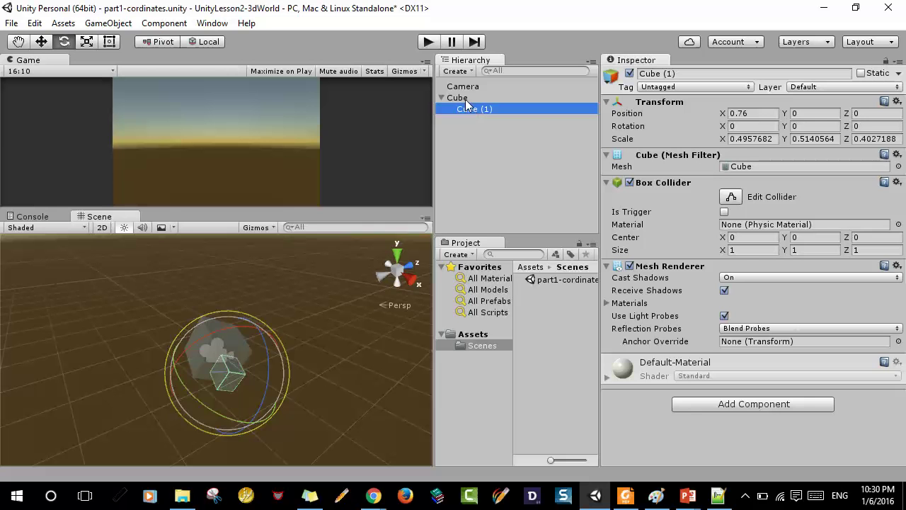
left_click(465, 100)
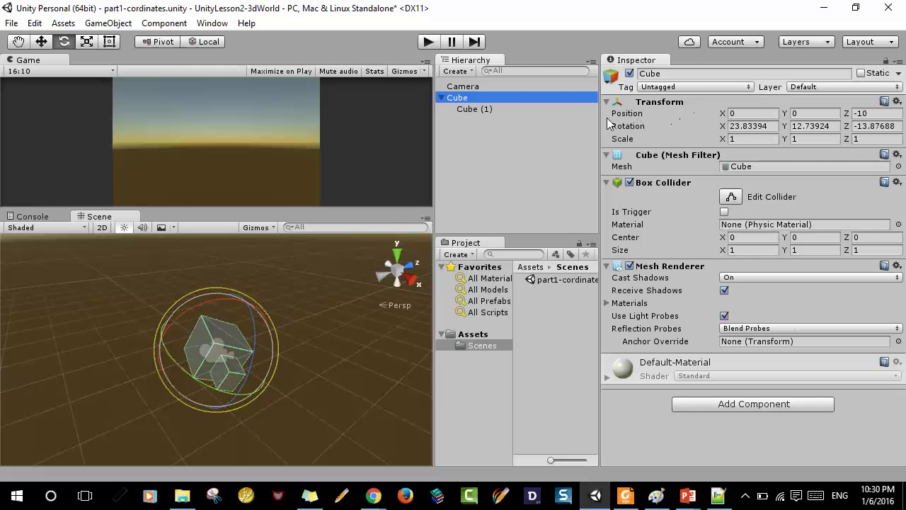
left_click(483, 108)
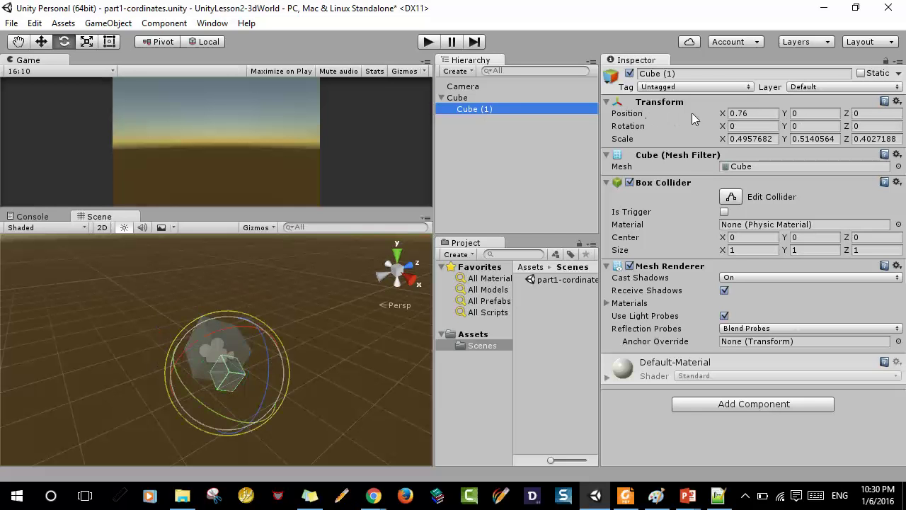
left_click(457, 98)
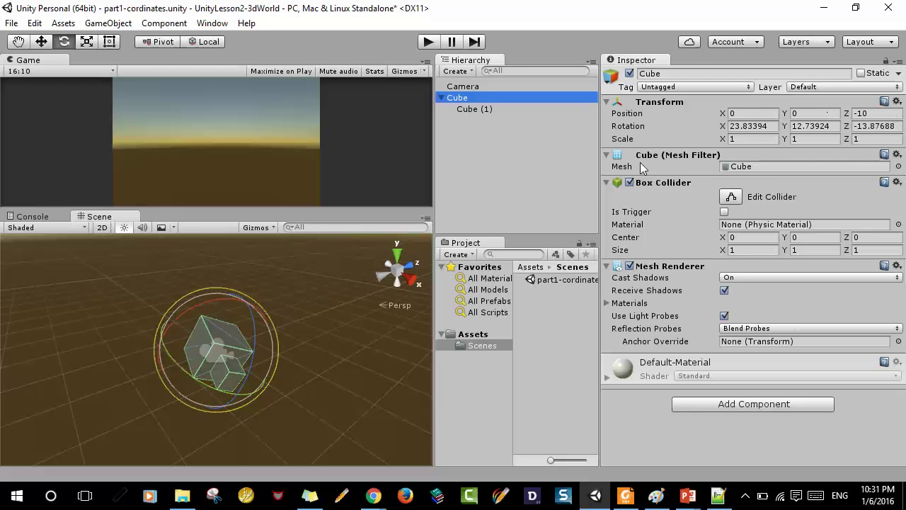
left_click(465, 108)
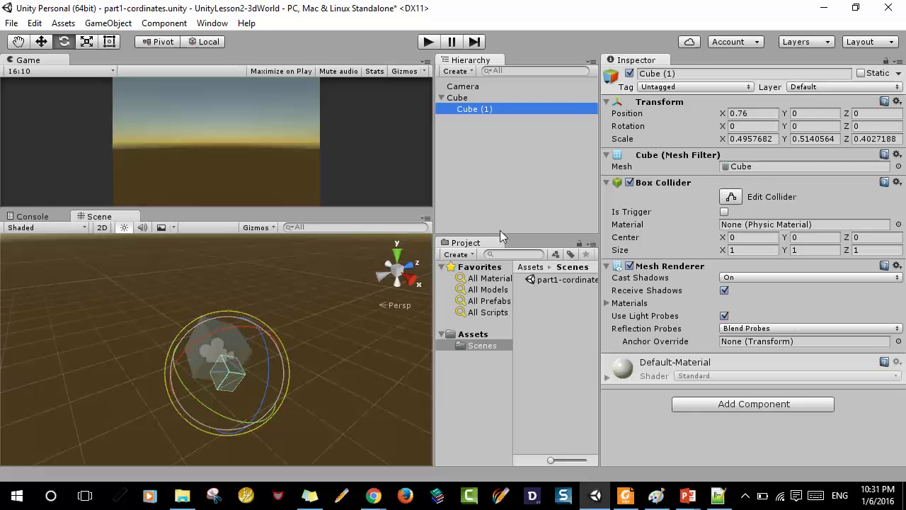
- Switch between Cube and Cube (1) again, finishing on the parent Cube's transform
left_click(743, 501)
left_click(544, 436)
left_click(237, 370)
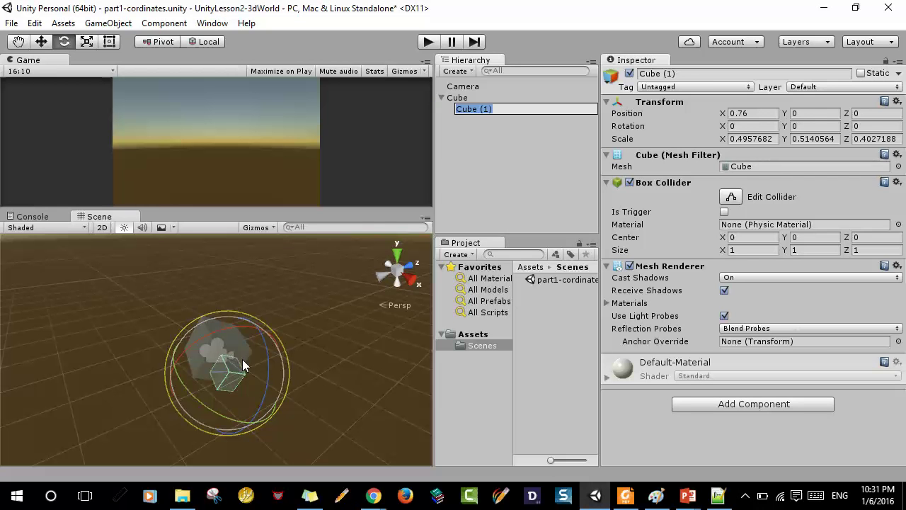
left_click(487, 146)
left_click(473, 109)
left_click(460, 98)
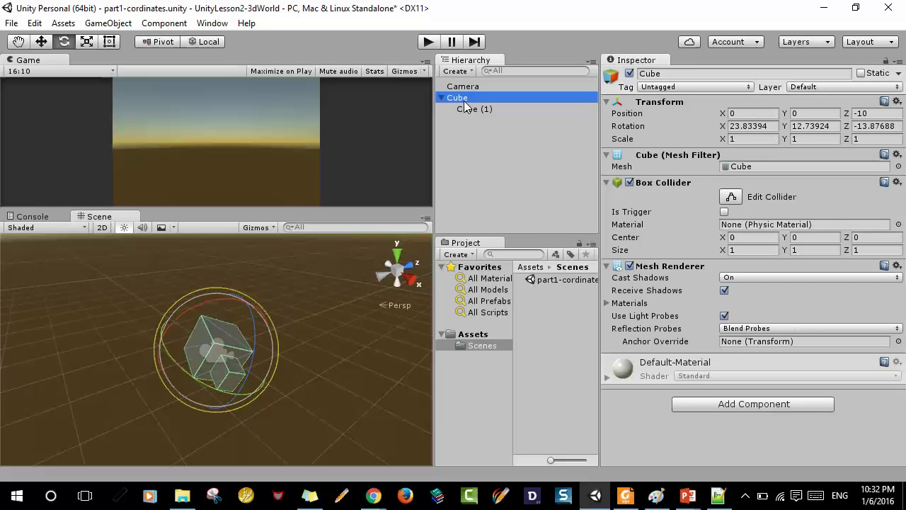
left_click(470, 110)
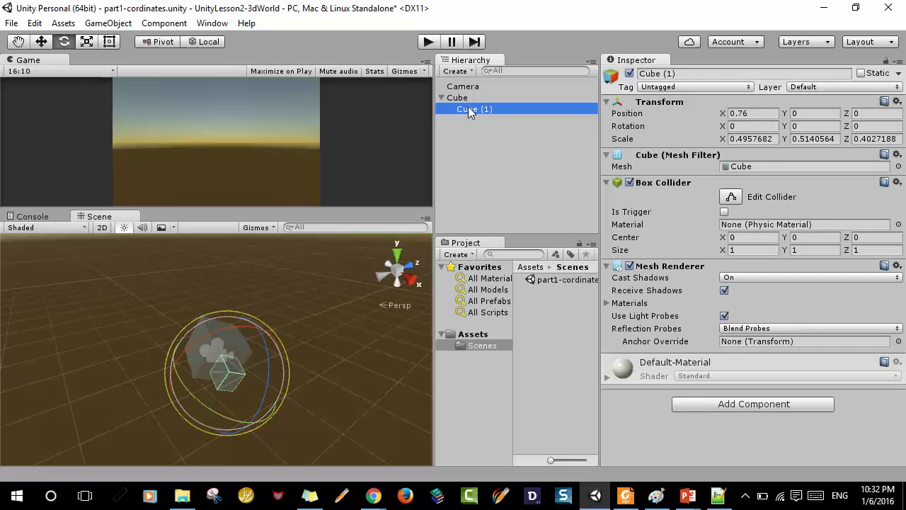
left_click(466, 99)
left_click(474, 108)
left_click(467, 99)
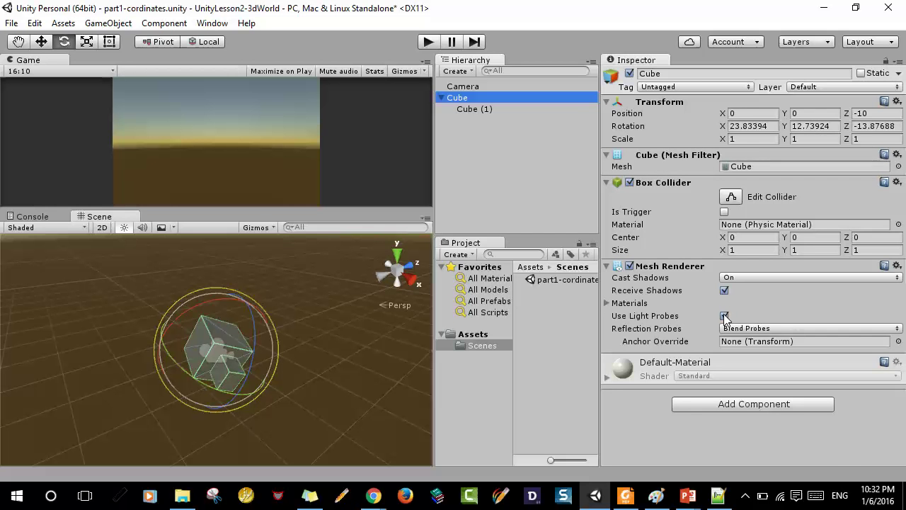
mouse_move(687, 495)
left_click(612, 432)
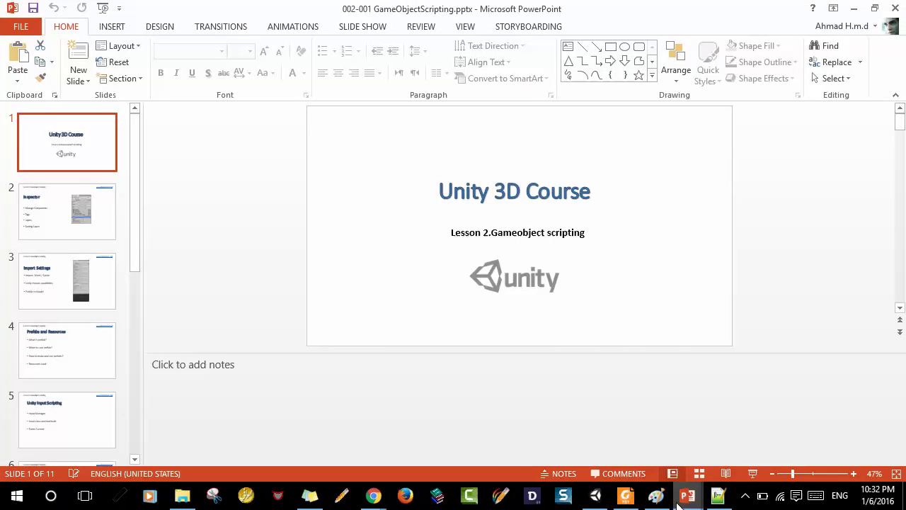
left_click(759, 453)
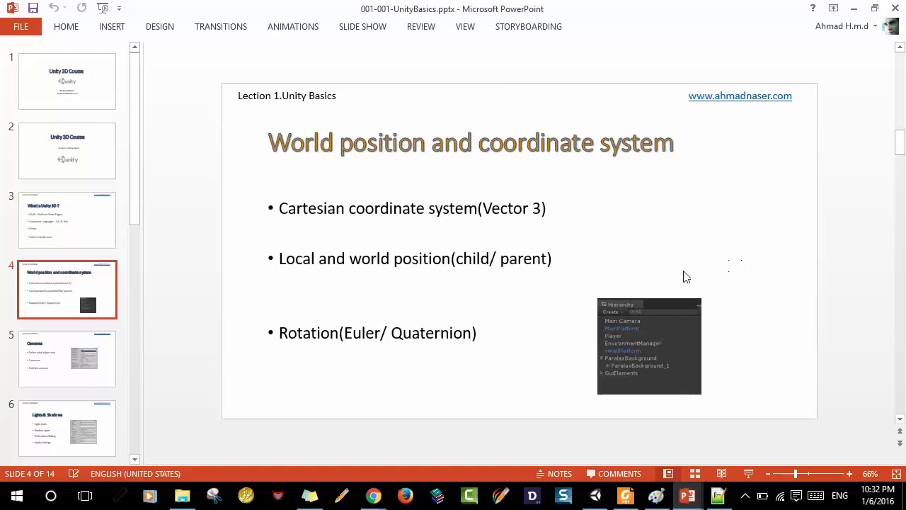
left_click(854, 8)
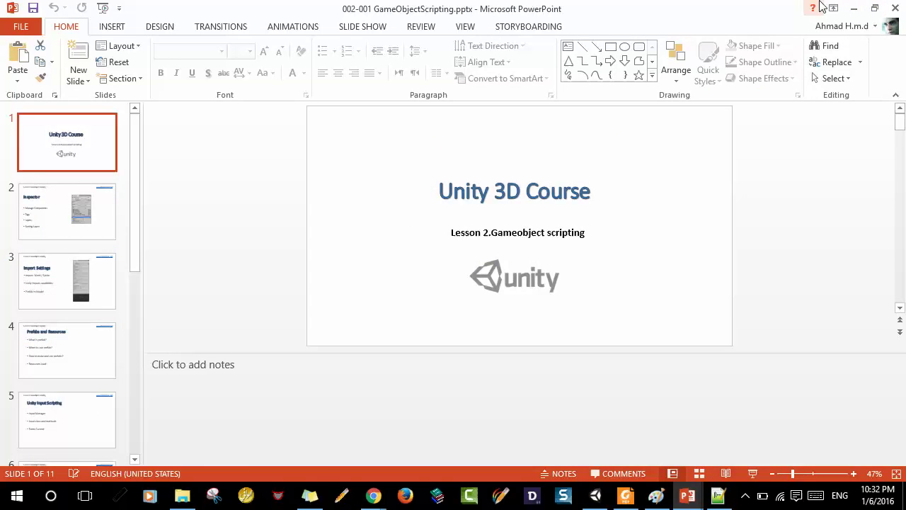
left_click(855, 8)
left_click(476, 101)
key("Return")
left_click(472, 142)
left_click(465, 97)
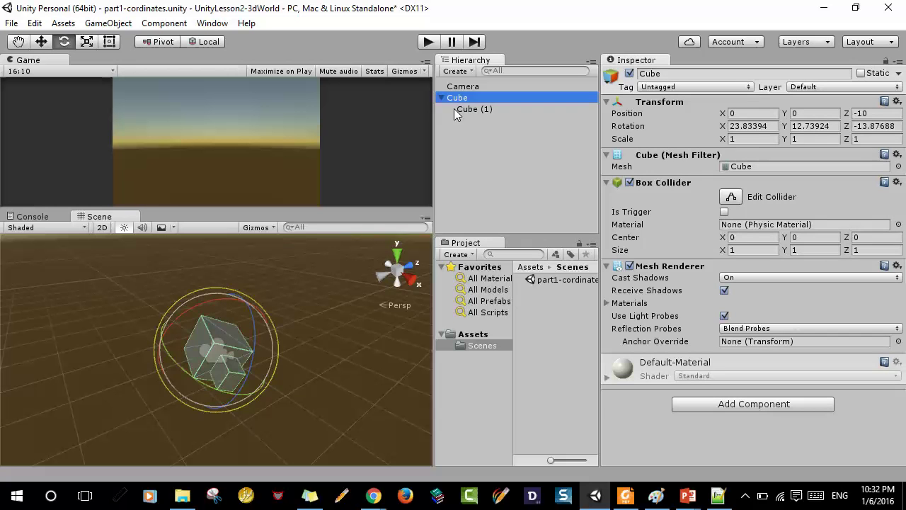
- Scale the parent Cube to 1.57 × 1.33 × 1 and confirm Cube (1) keeps scale 0.50, 0.51, 0.40
mouse_move(724, 136)
left_mouse_down()
mouse_move(822, 141)
mouse_move(675, 140)
left_mouse_up()
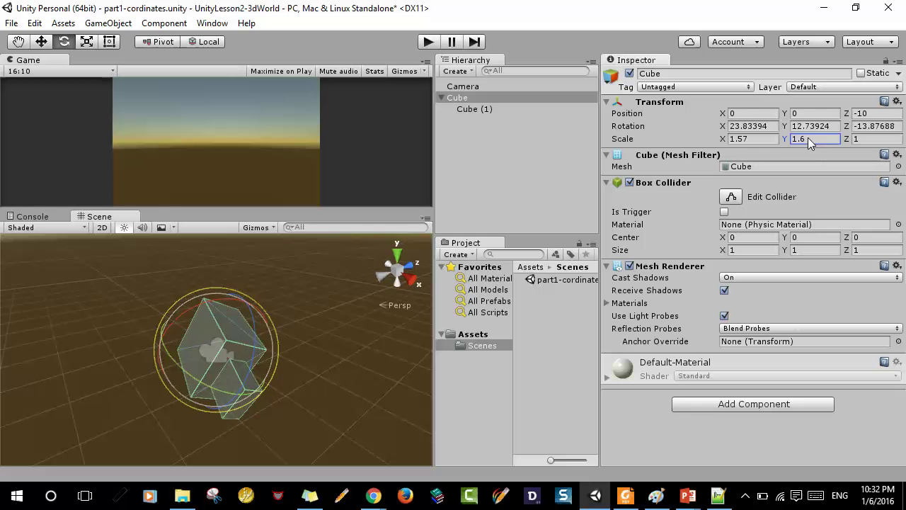
left_click(498, 110)
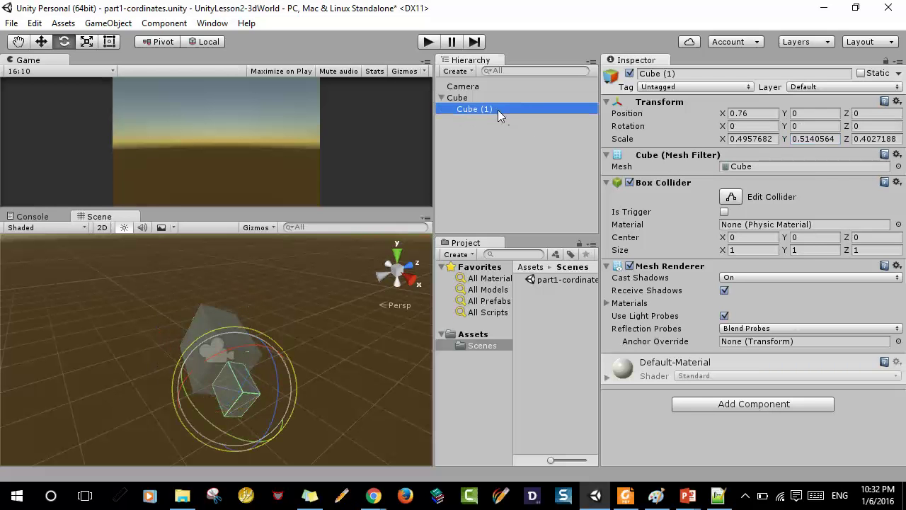
left_click(465, 97)
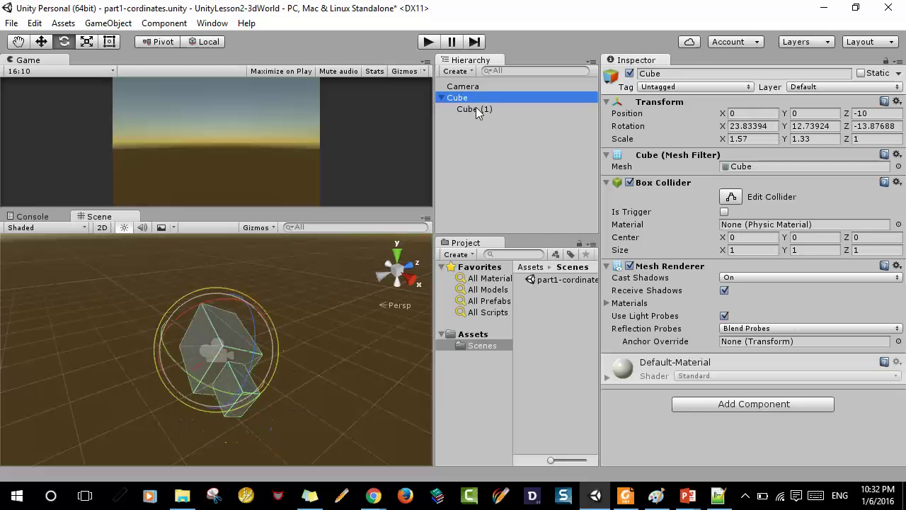
left_click(476, 108)
left_click(463, 101)
left_click(473, 110)
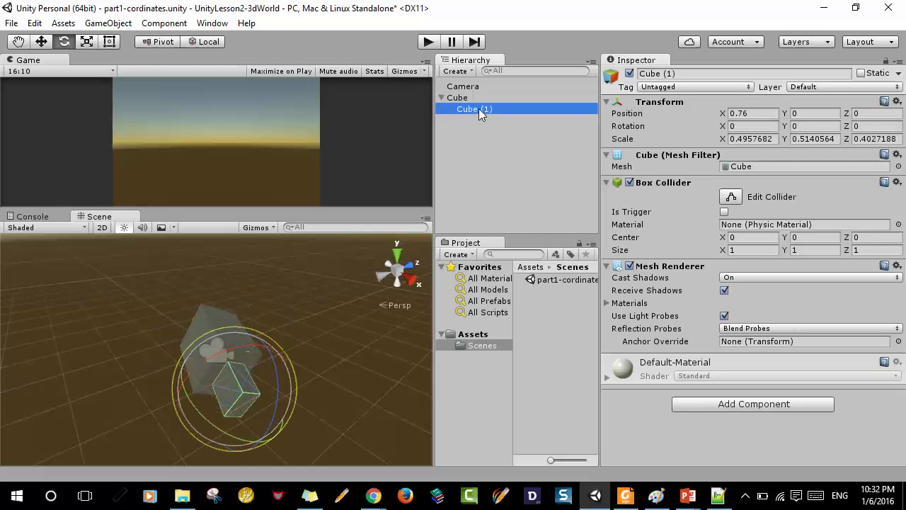
left_click(472, 97)
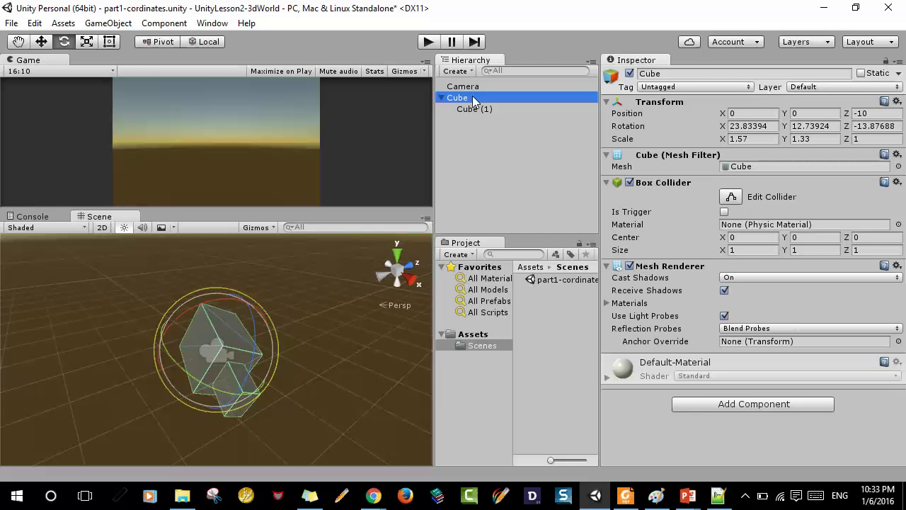